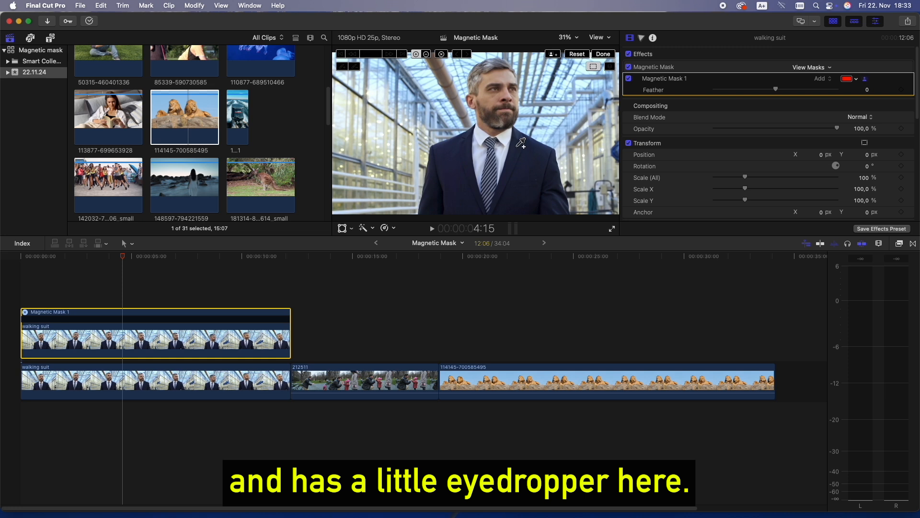
Mask the man in the suit, including his tie, analyze the Magnetic Mask across the upper clip, and finish mask editing.
{"action": "left_click", "coordinate": [523, 170]}
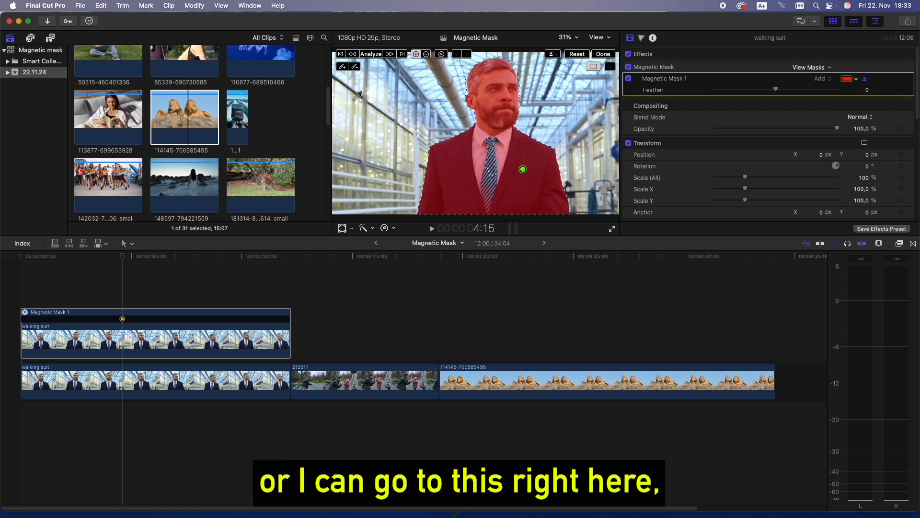
{"action": "left_click", "coordinate": [492, 163]}
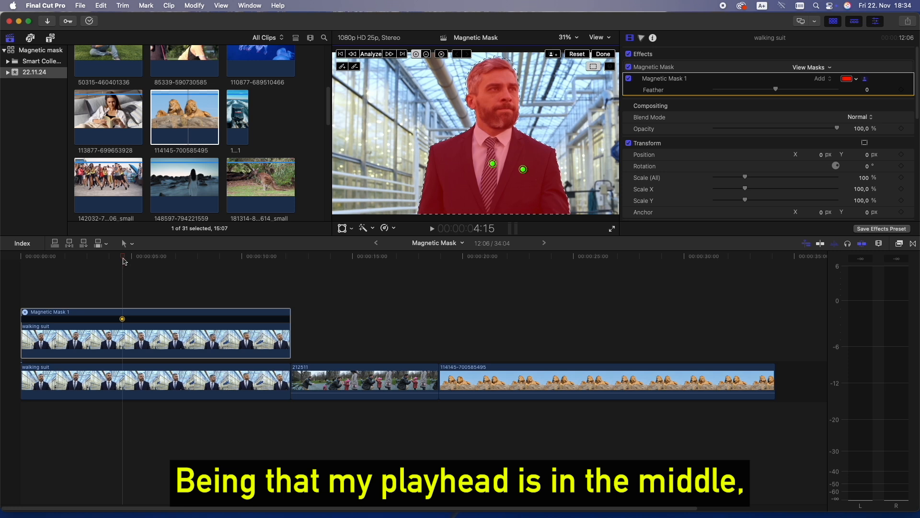
{"action": "left_click", "coordinate": [371, 55]}
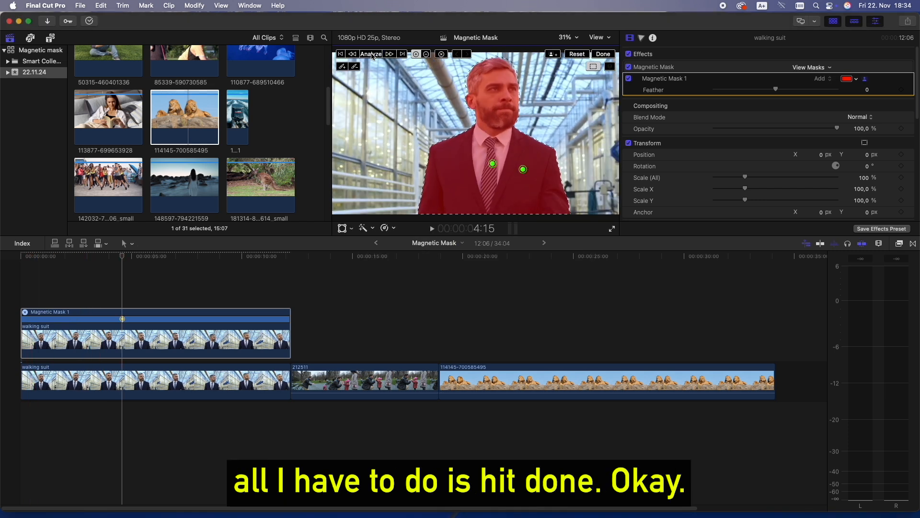
{"action": "left_click", "coordinate": [603, 54]}
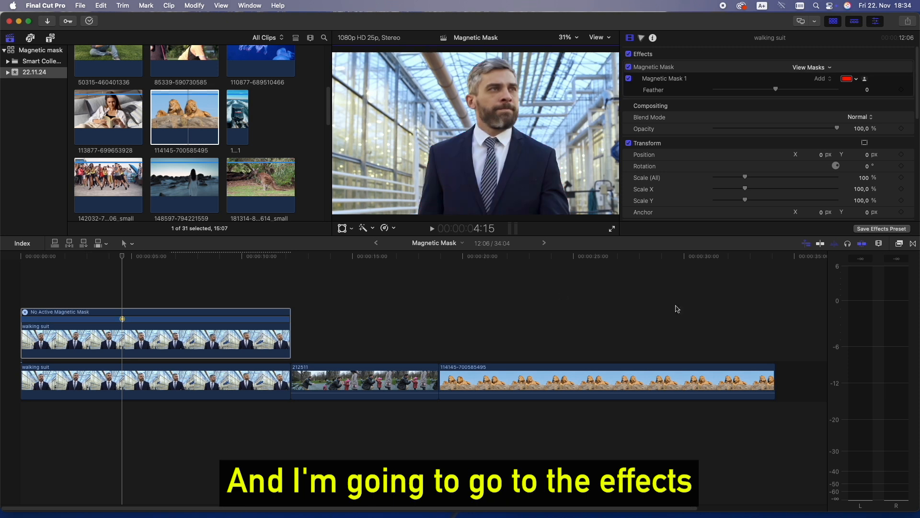
Find the Gaussian effect and apply it to the lower walking suit clip to blur the background.
{"action": "left_click", "coordinate": [900, 245]}
{"action": "left_click", "coordinate": [471, 506]}
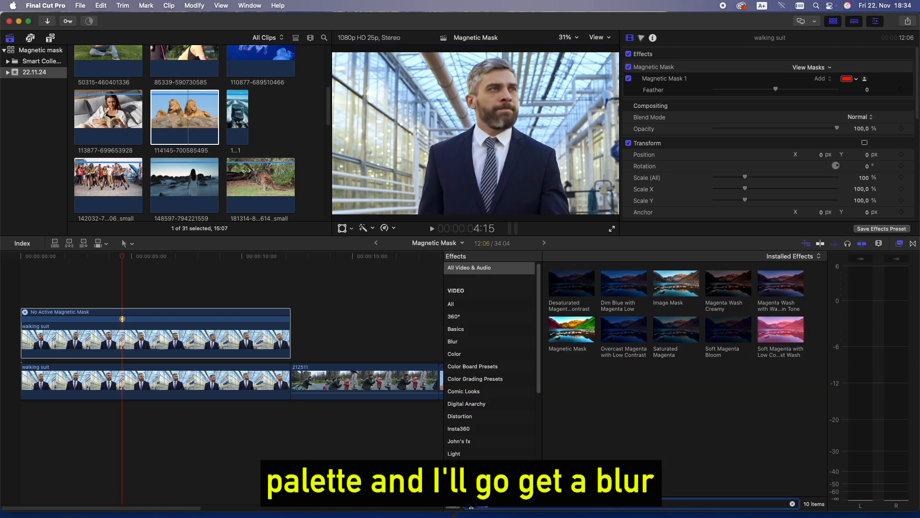
{"action": "type", "text": "gaus"}
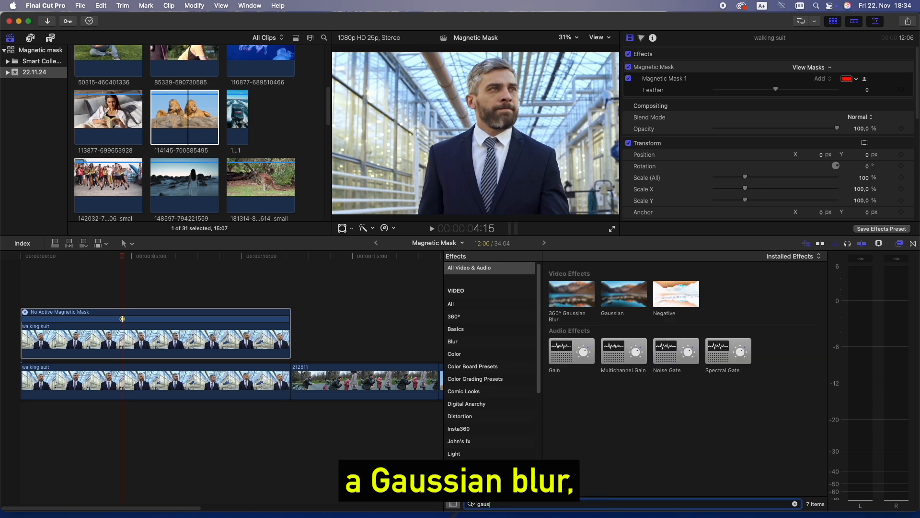
{"action": "left_click_drag", "start_coordinate": [572, 287], "coordinate": [182, 385]}
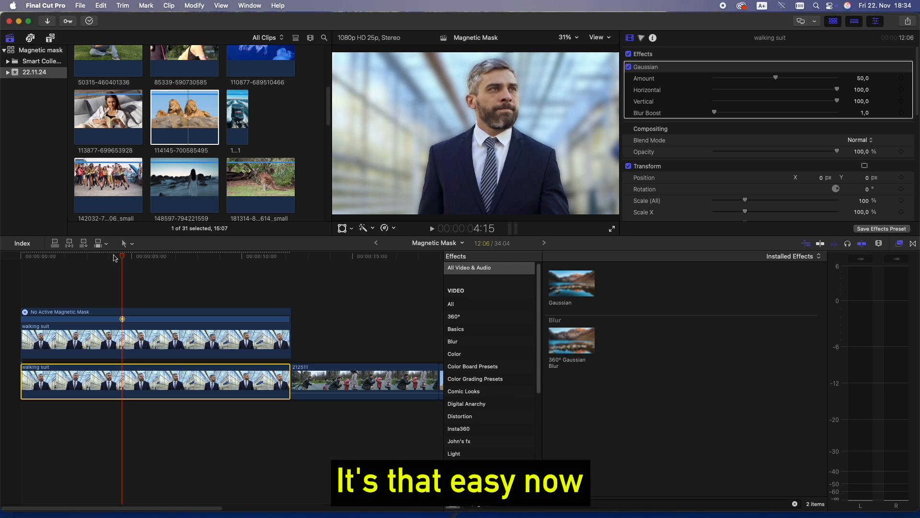
Play the timeline from the beginning to check the masked man against the blurred background.
{"action": "left_click_drag", "start_coordinate": [176, 260], "coordinate": [21, 263]}
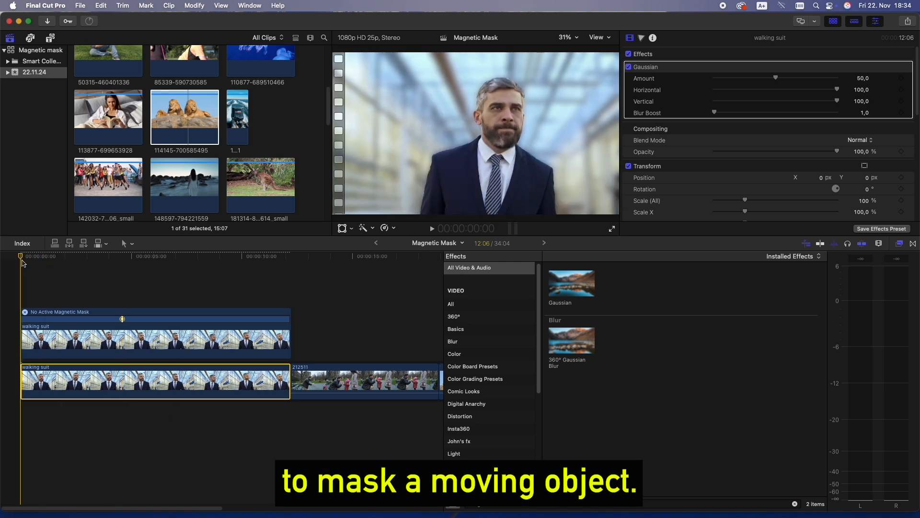
{"action": "key", "text": "space"}
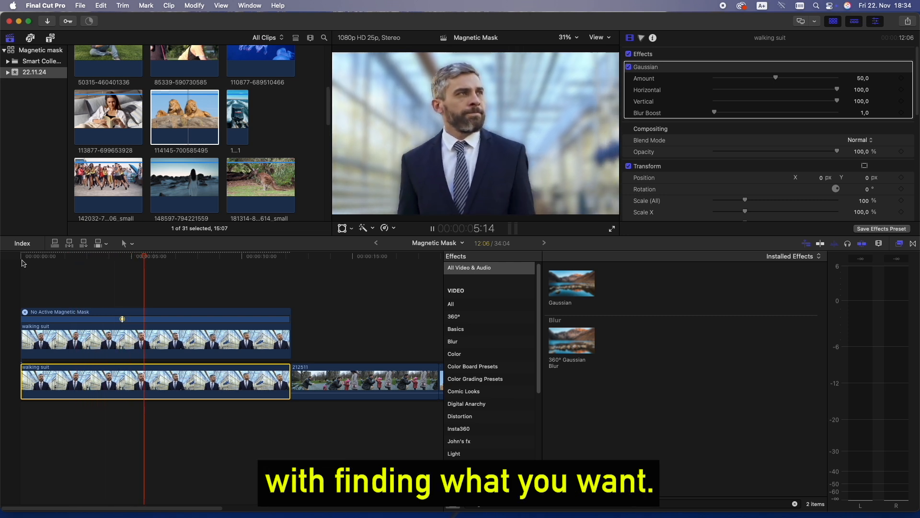
{"action": "key", "text": "space"}
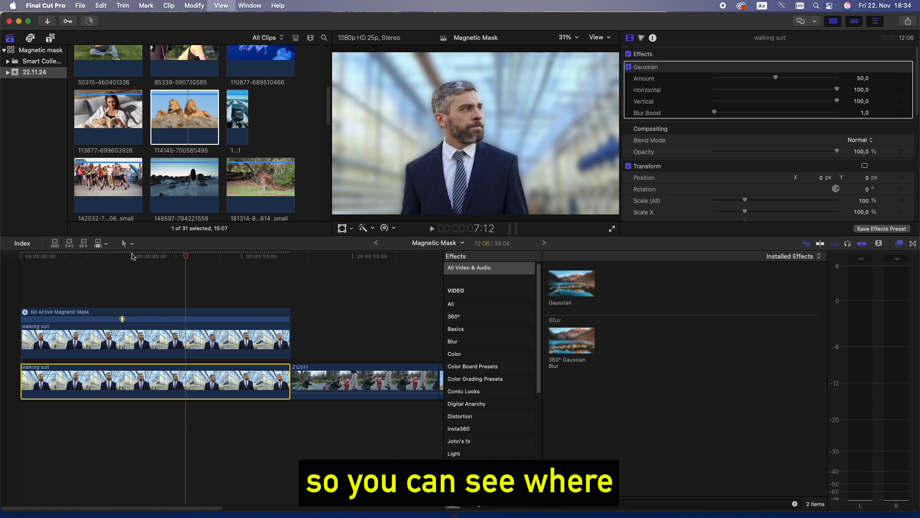
Duplicate clip 212511 directly above itself in the timeline and hide the Effects browser.
{"action": "scroll", "coordinate": [372, 293], "scroll_direction": "right", "scroll_amount": 5}
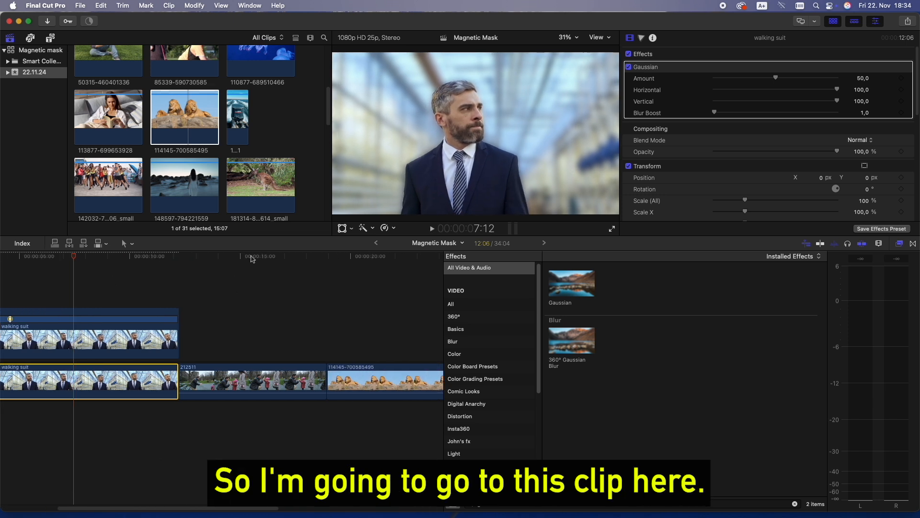
{"action": "left_click", "coordinate": [257, 258]}
{"action": "left_click_drag", "start_coordinate": [257, 261], "coordinate": [249, 264]}
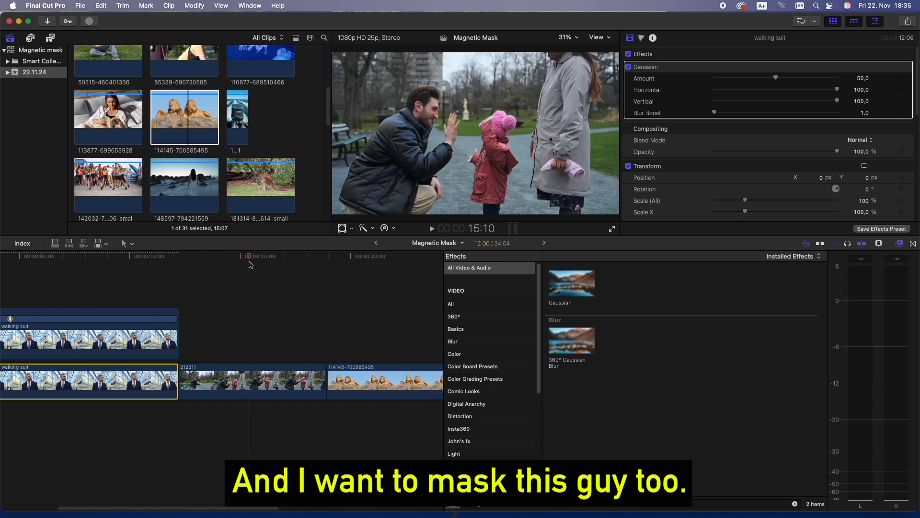
{"action": "left_click", "coordinate": [266, 383]}
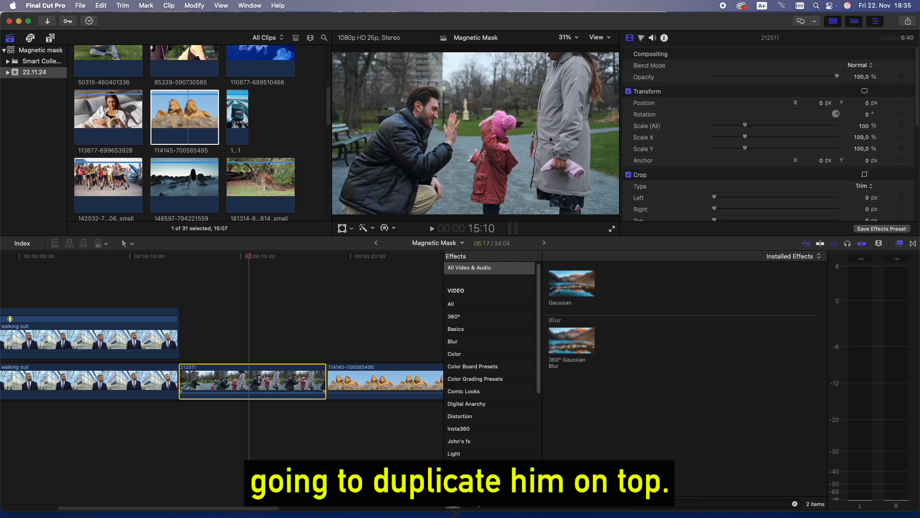
{"action": "left_click_drag", "start_coordinate": [259, 380], "coordinate": [259, 339]}
{"action": "left_click", "coordinate": [863, 243]}
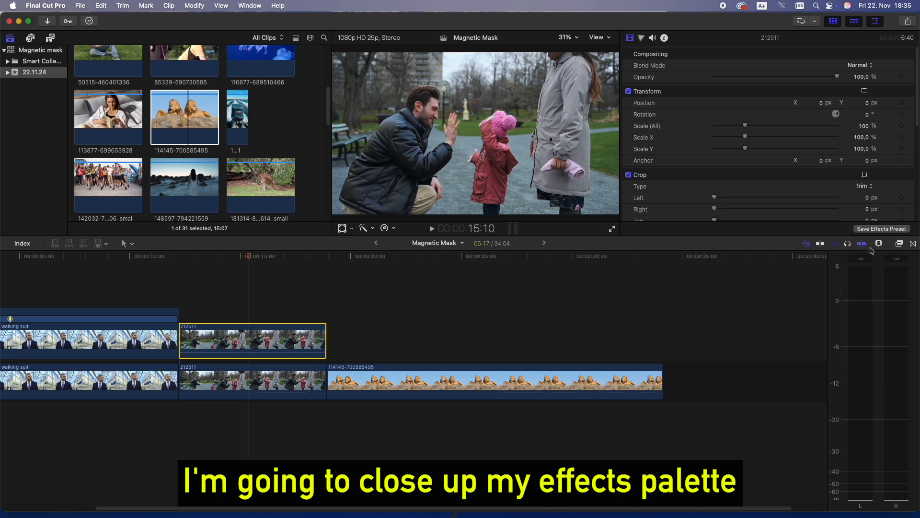
Add a Magnetic Mask to the upper 212511 clip covering the crouching man, analyze it, and finish mask editing.
{"action": "left_click", "coordinate": [373, 229]}
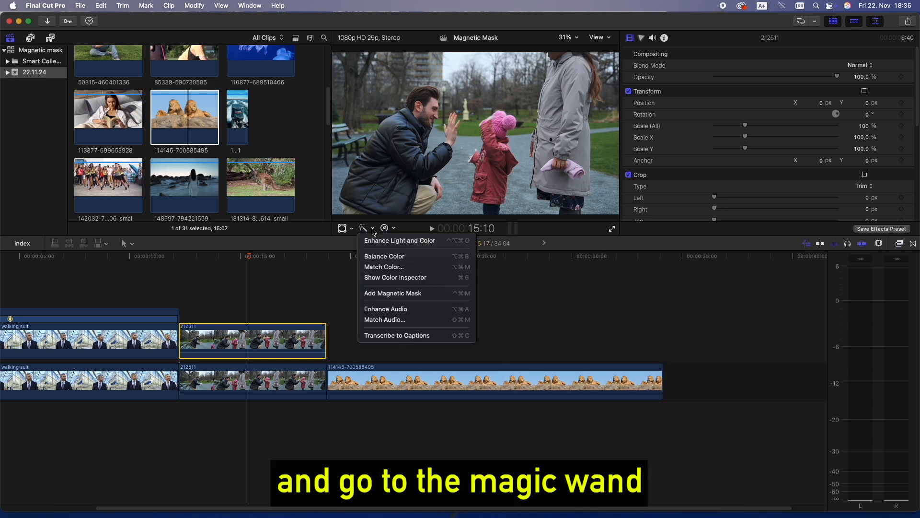
{"action": "left_click", "coordinate": [384, 295]}
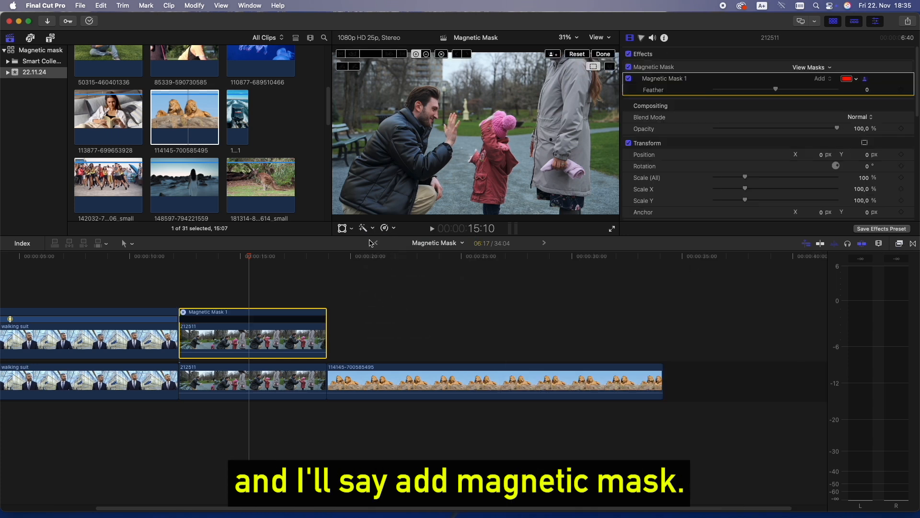
{"action": "left_click", "coordinate": [384, 169]}
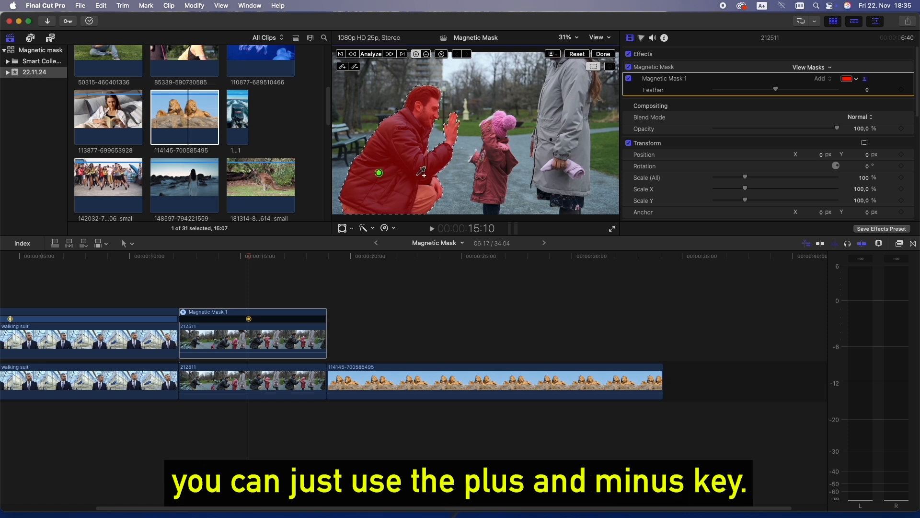
{"action": "left_click", "coordinate": [370, 54]}
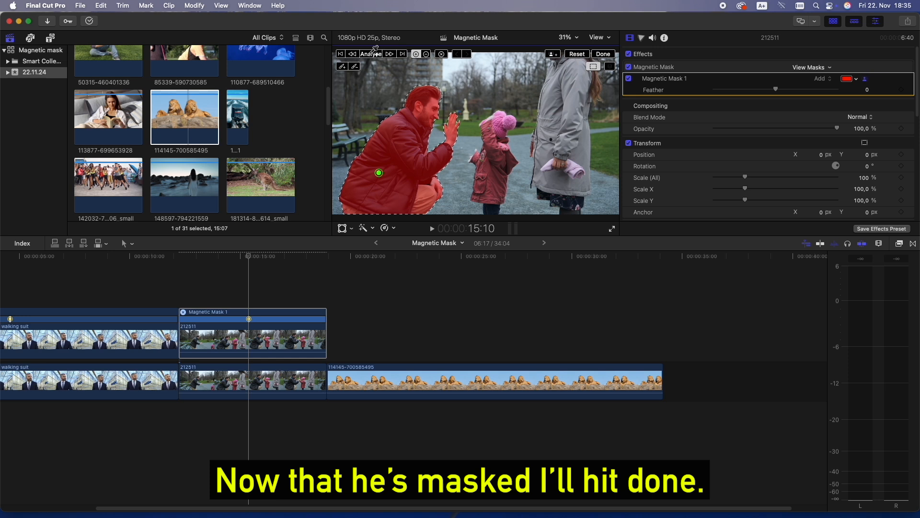
{"action": "left_click", "coordinate": [605, 54]}
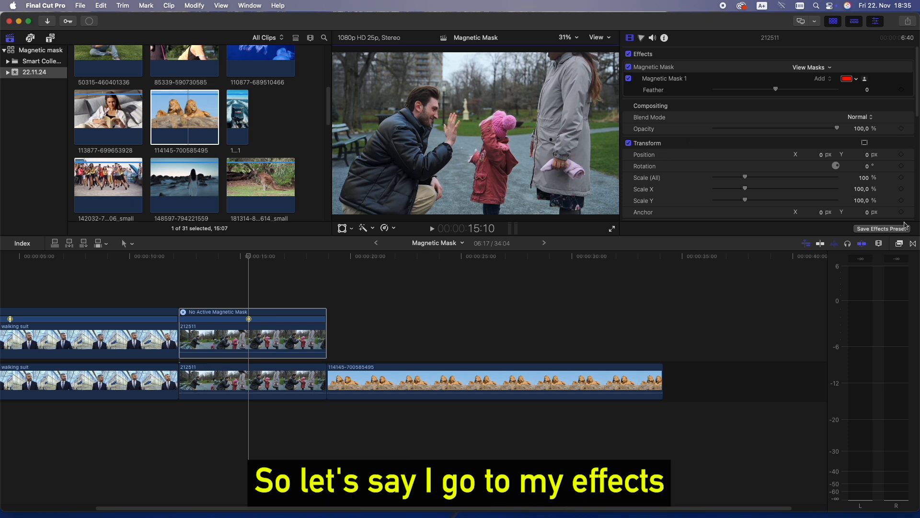
Clear the effects search and apply the Comic Ink effect to the masked upper 212511 clip.
{"action": "left_click", "coordinate": [900, 243]}
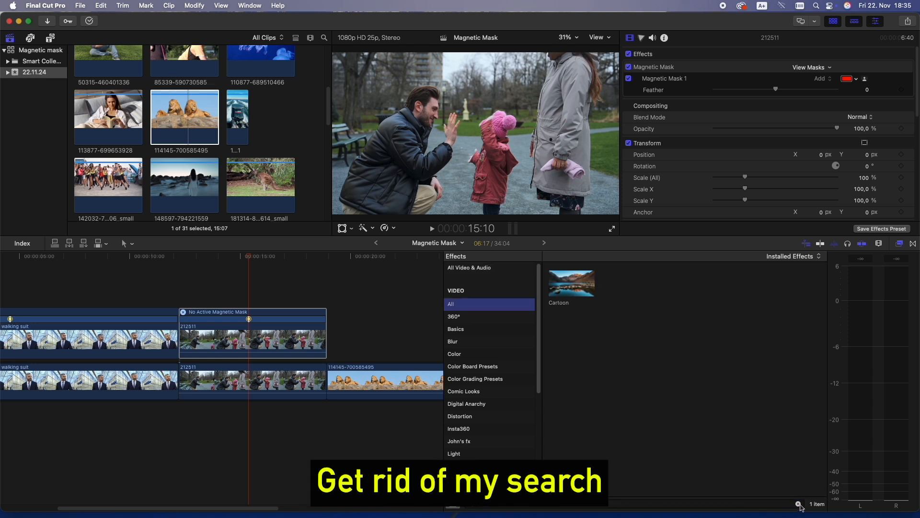
{"action": "left_click", "coordinate": [798, 504]}
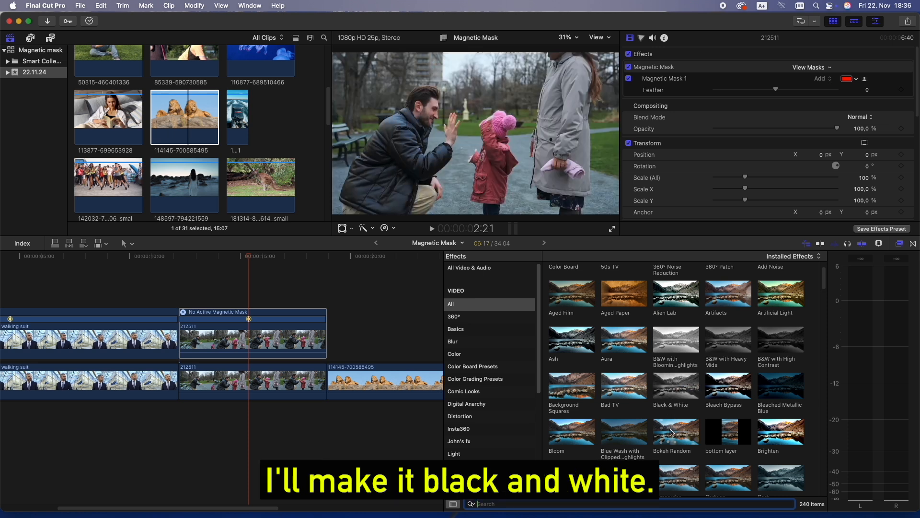
{"action": "scroll", "coordinate": [673, 417], "scroll_direction": "down", "scroll_amount": 5}
{"action": "scroll", "coordinate": [678, 429], "scroll_direction": "down", "scroll_amount": 2}
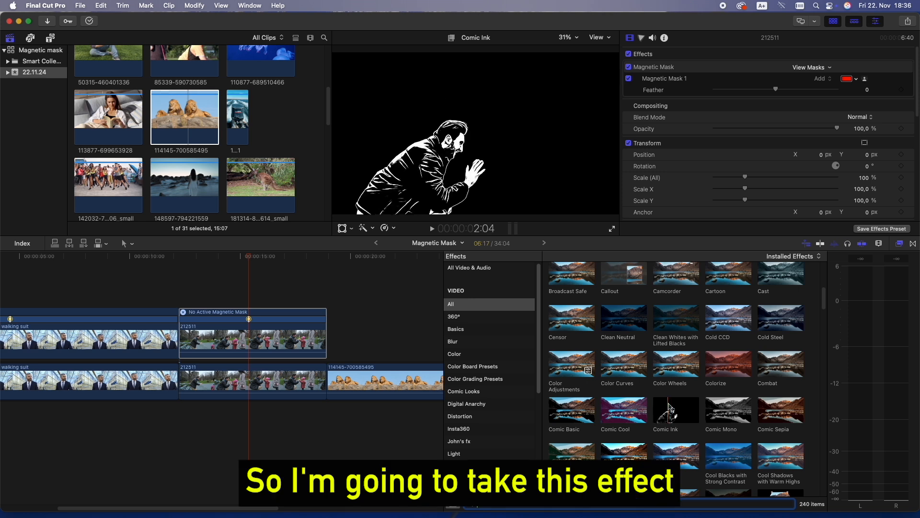
{"action": "mouse_move", "coordinate": [673, 409]}
{"action": "left_mouse_down"}
{"action": "mouse_move", "coordinate": [376, 336]}
{"action": "mouse_move", "coordinate": [264, 338]}
{"action": "left_mouse_up"}
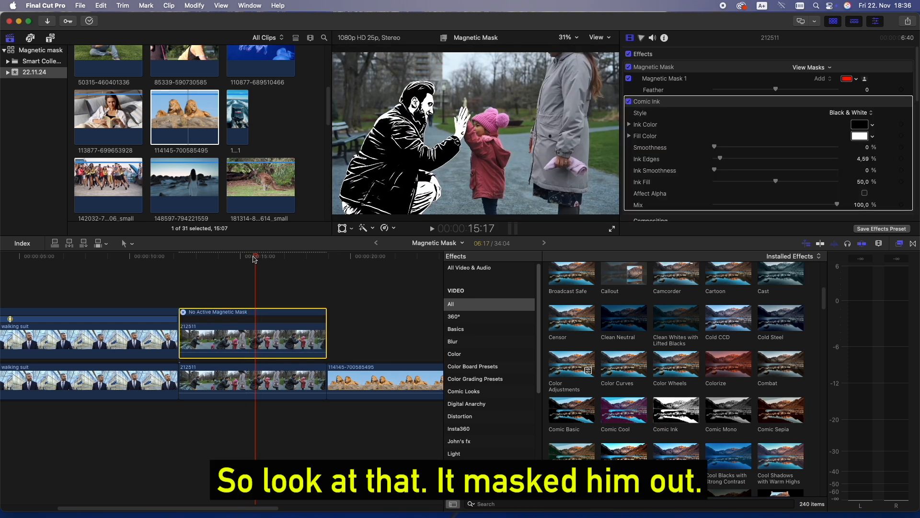
Play from the start of clip 212511 into the lion clip to review the Comic Ink effect on the masked man.
{"action": "left_click", "coordinate": [180, 259]}
{"action": "key", "text": "space"}
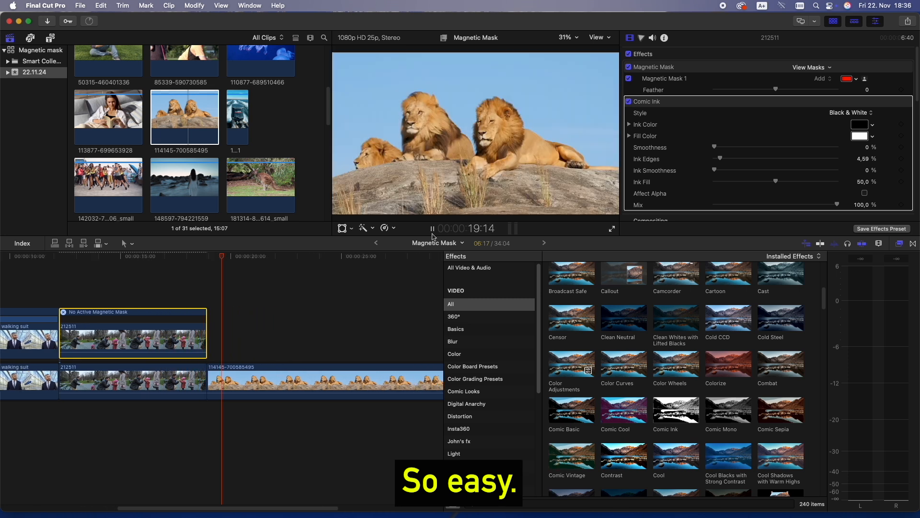
{"action": "key", "text": "space"}
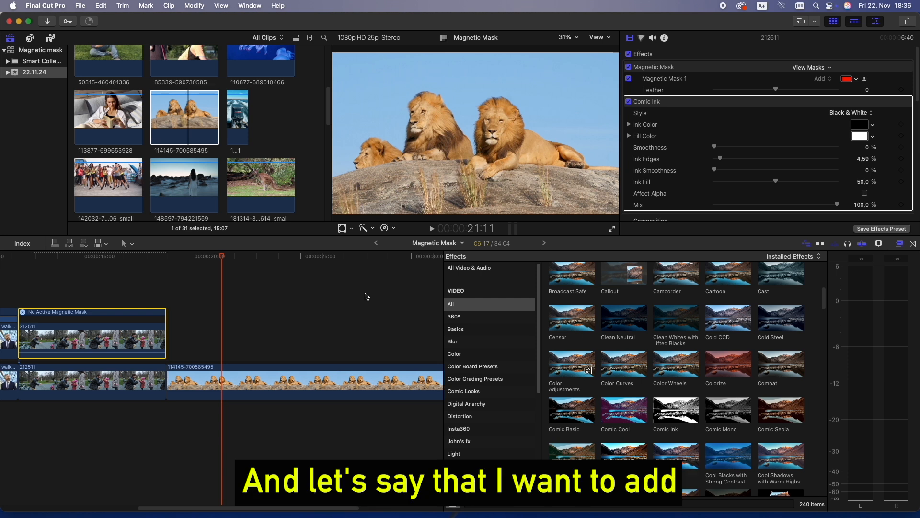
{"action": "left_click", "coordinate": [334, 385]}
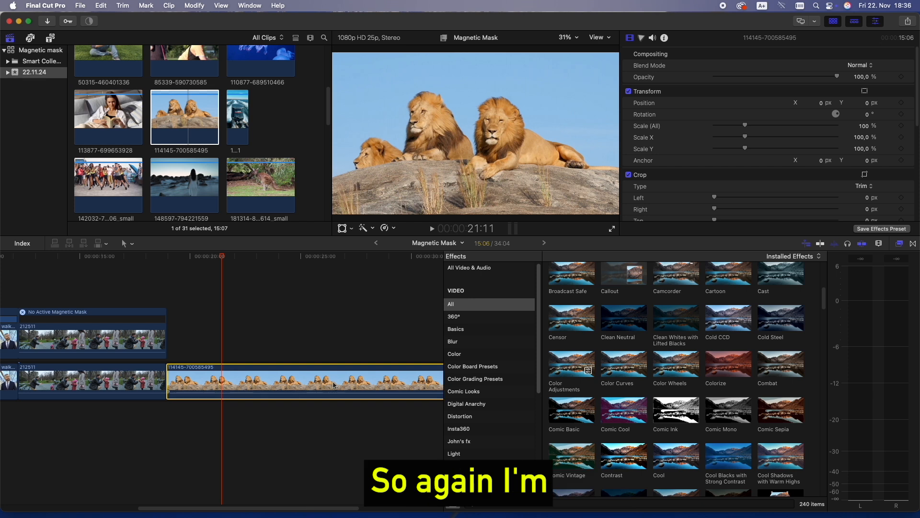
{"action": "left_click_drag", "start_coordinate": [334, 385], "coordinate": [330, 350]}
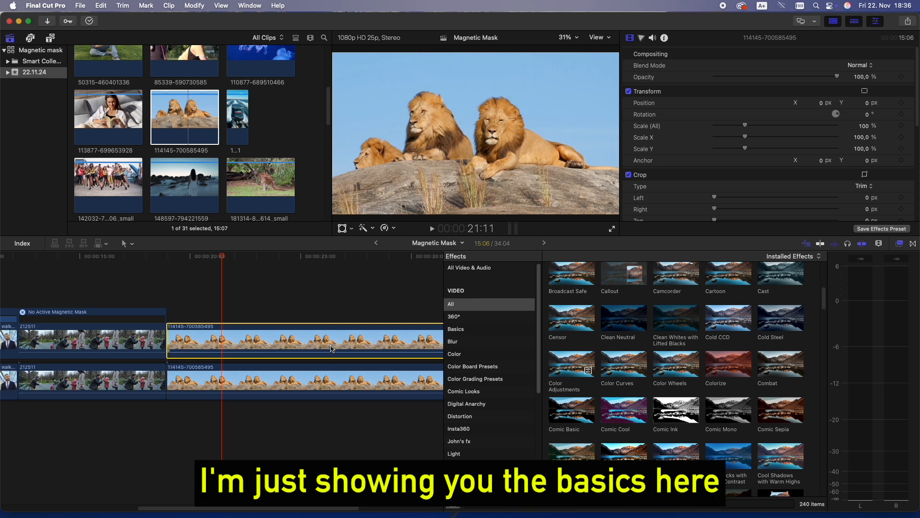
{"action": "left_click", "coordinate": [900, 245]}
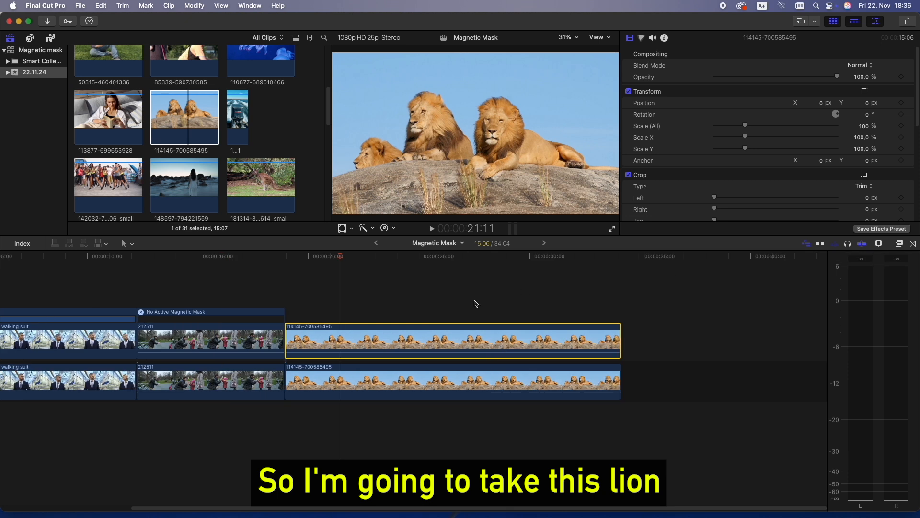
Add a Magnetic Mask to the upper lion clip covering the middle lion, exclude the small lion beside it, and analyze the mask.
{"action": "left_click", "coordinate": [373, 229]}
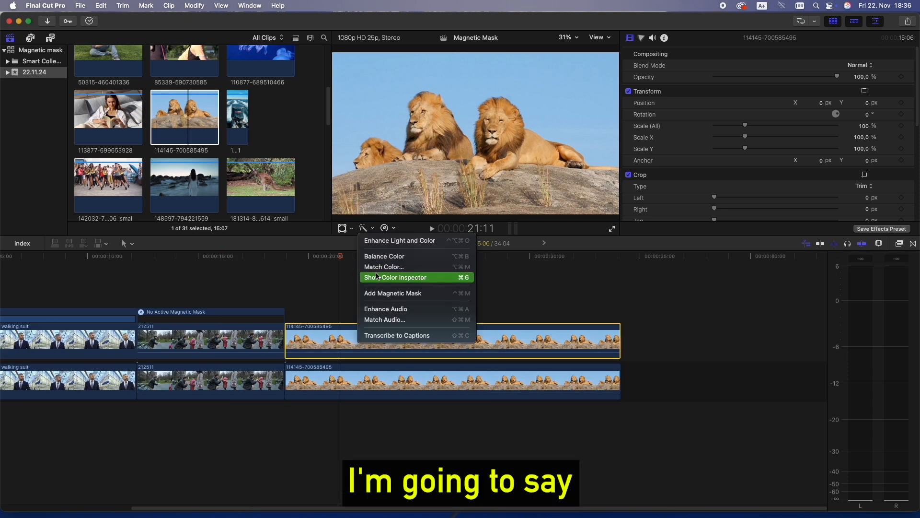
{"action": "left_click", "coordinate": [386, 295]}
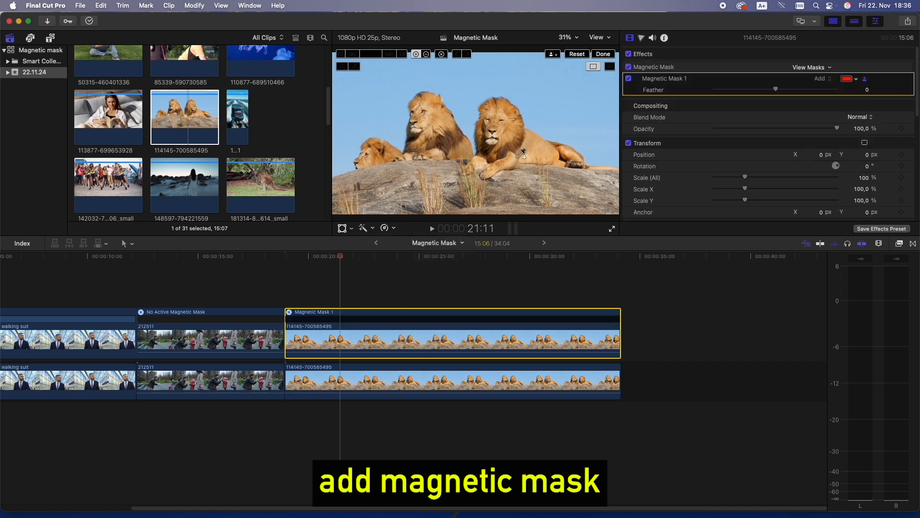
{"action": "left_click", "coordinate": [432, 124]}
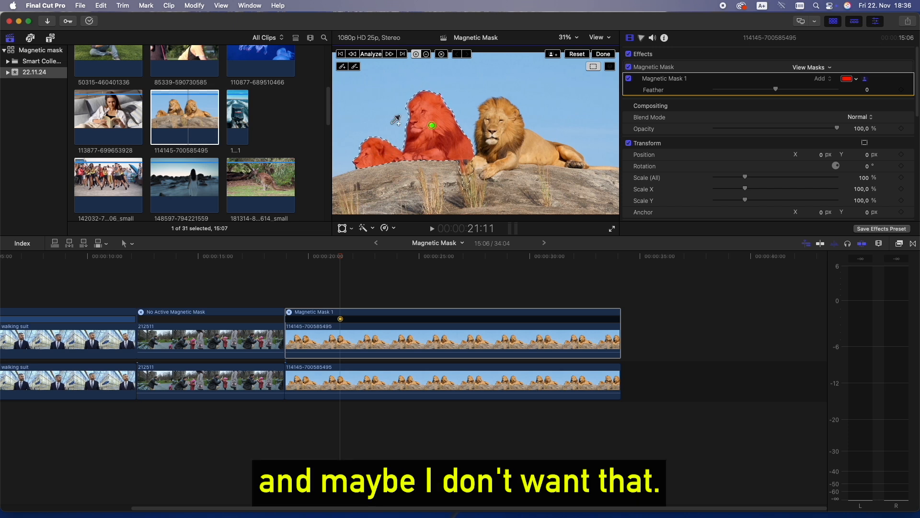
{"action": "left_click", "coordinate": [355, 68]}
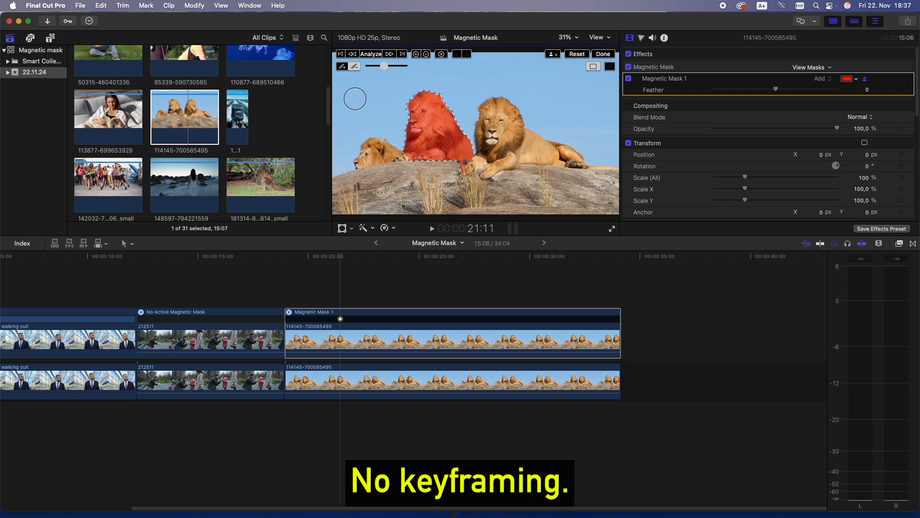
{"action": "left_click", "coordinate": [371, 55]}
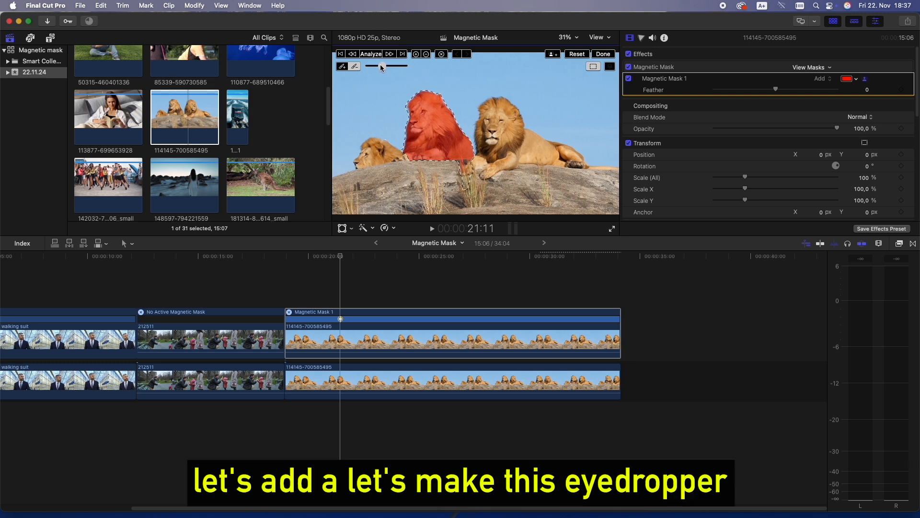
Reduce the mask brush size and paint the middle lion's foot into the mask.
{"action": "left_click_drag", "start_coordinate": [383, 67], "coordinate": [370, 68]}
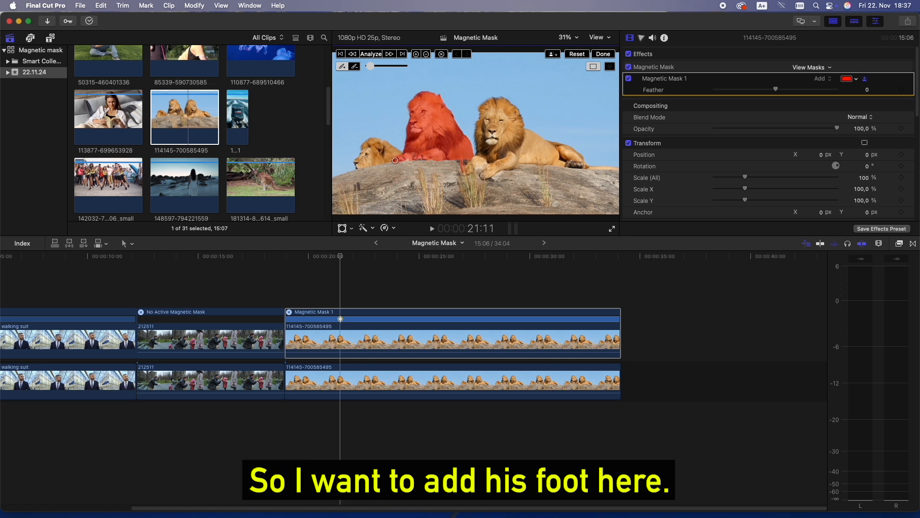
{"action": "left_click", "coordinate": [395, 160]}
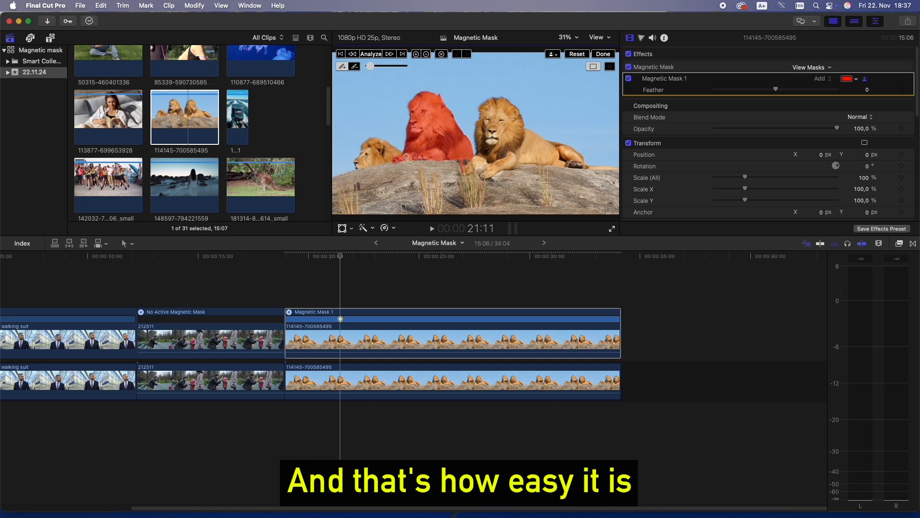
Analyze the refined Magnetic Mask on the upper lion clip and finish the mask editing.
{"action": "left_click", "coordinate": [372, 54]}
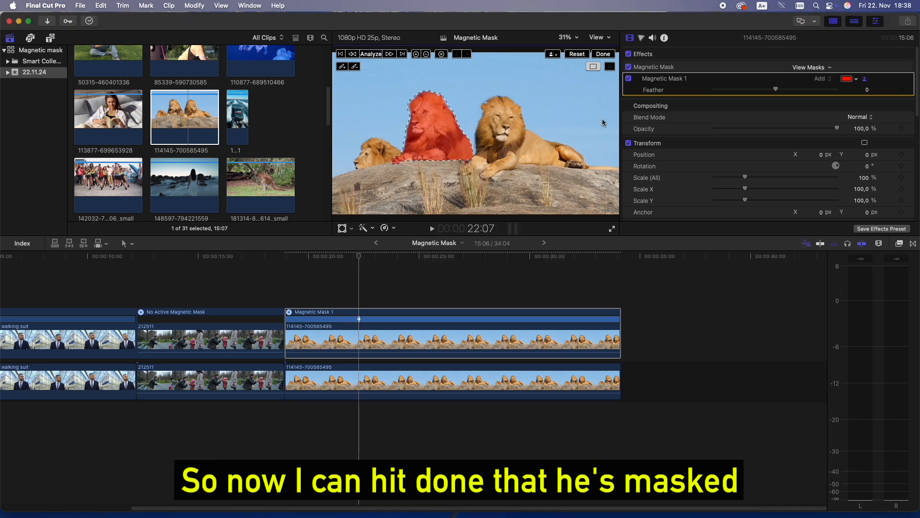
{"action": "left_click", "coordinate": [604, 54]}
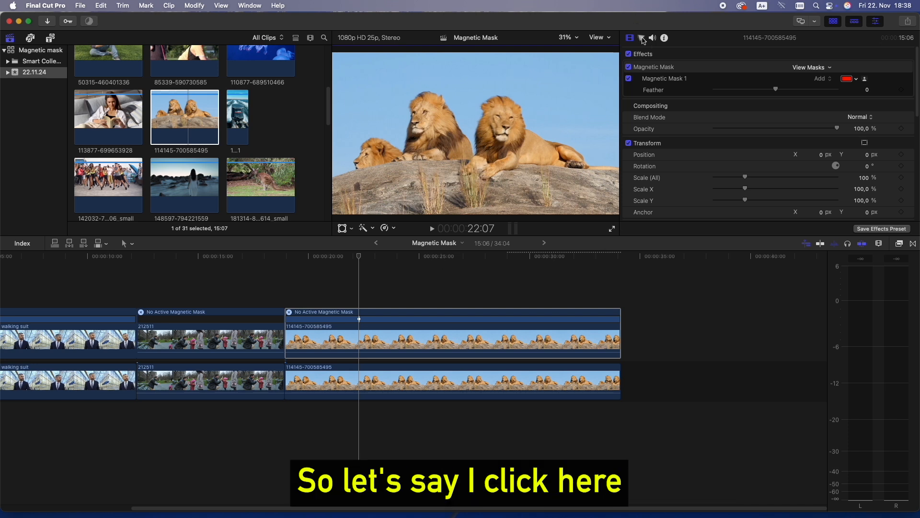
Tint the masked lion green in the upper clip's Color Board with Global at 111° and 45%, and lower the Highlights color in the blue range.
{"action": "left_click", "coordinate": [428, 340]}
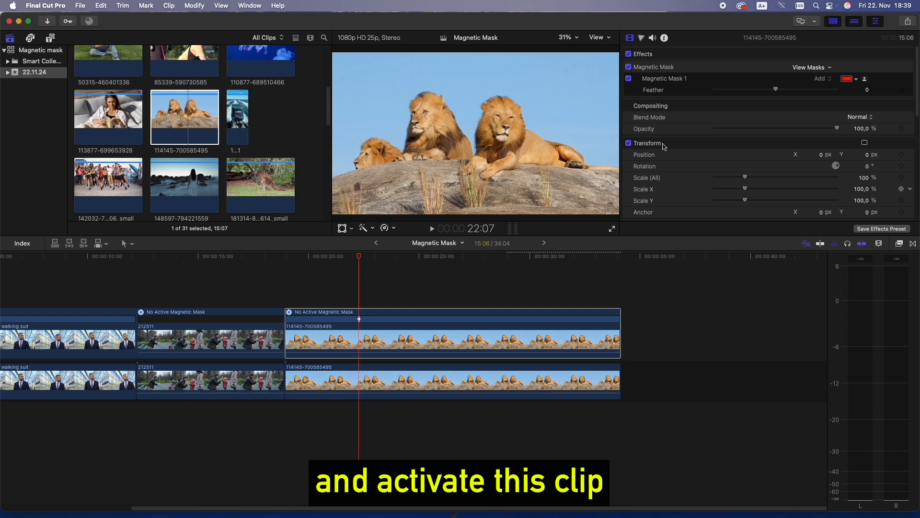
{"action": "left_click", "coordinate": [642, 38]}
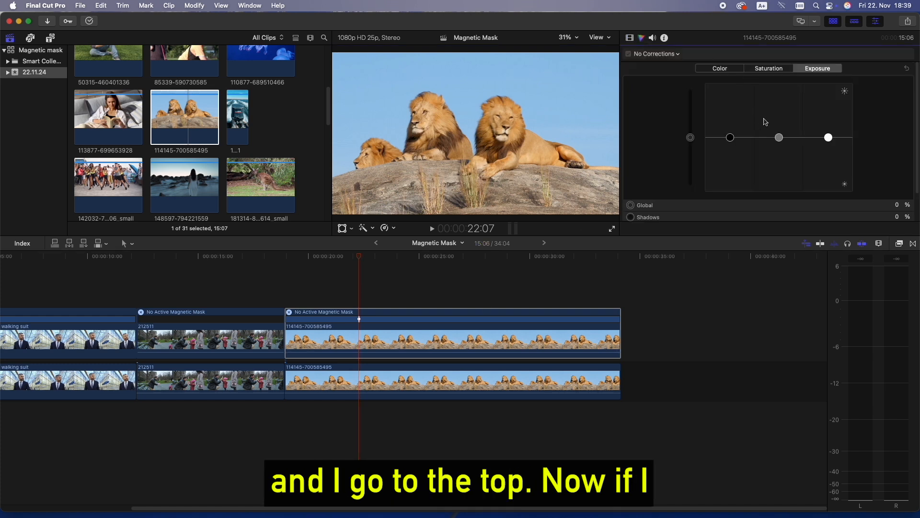
{"action": "mouse_move", "coordinate": [781, 139]}
{"action": "left_mouse_down"}
{"action": "mouse_move", "coordinate": [778, 88]}
{"action": "mouse_move", "coordinate": [769, 142]}
{"action": "left_mouse_up"}
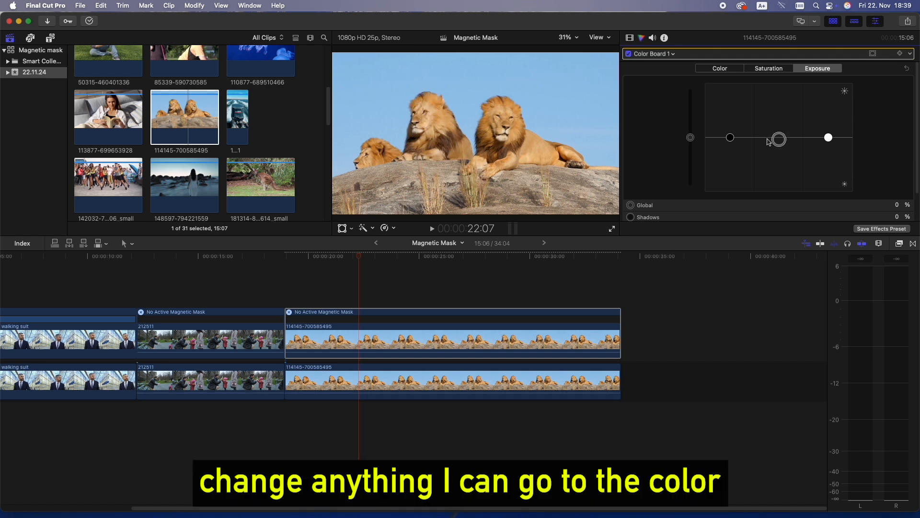
{"action": "left_click", "coordinate": [720, 69]}
{"action": "left_click_drag", "start_coordinate": [741, 142], "coordinate": [741, 116]}
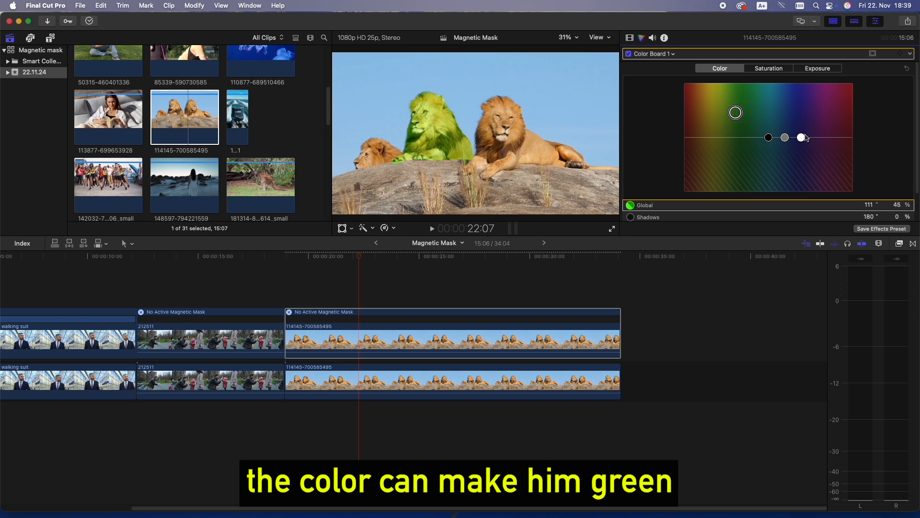
{"action": "left_click_drag", "start_coordinate": [806, 139], "coordinate": [806, 160]}
Play the lion clip from around 20:00 to review the green tint on the masked lion.
{"action": "left_click_drag", "start_coordinate": [357, 259], "coordinate": [312, 263]}
{"action": "key", "text": "space"}
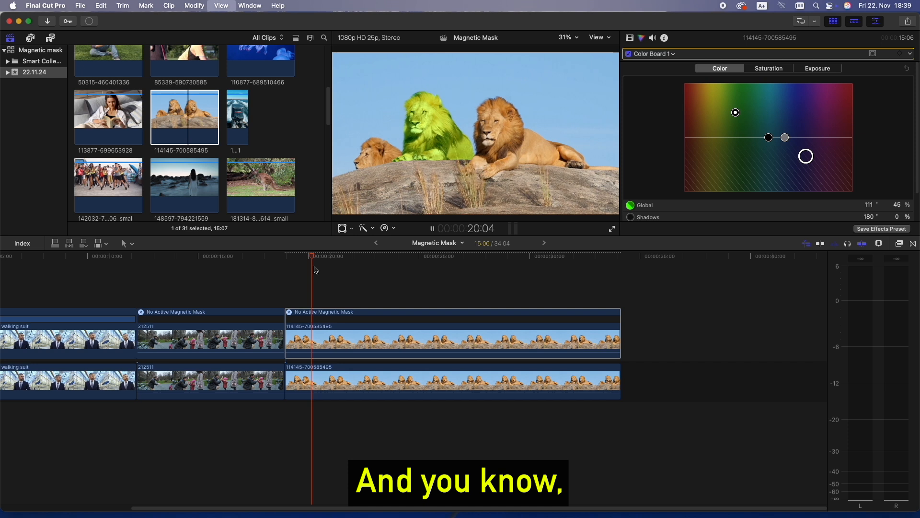